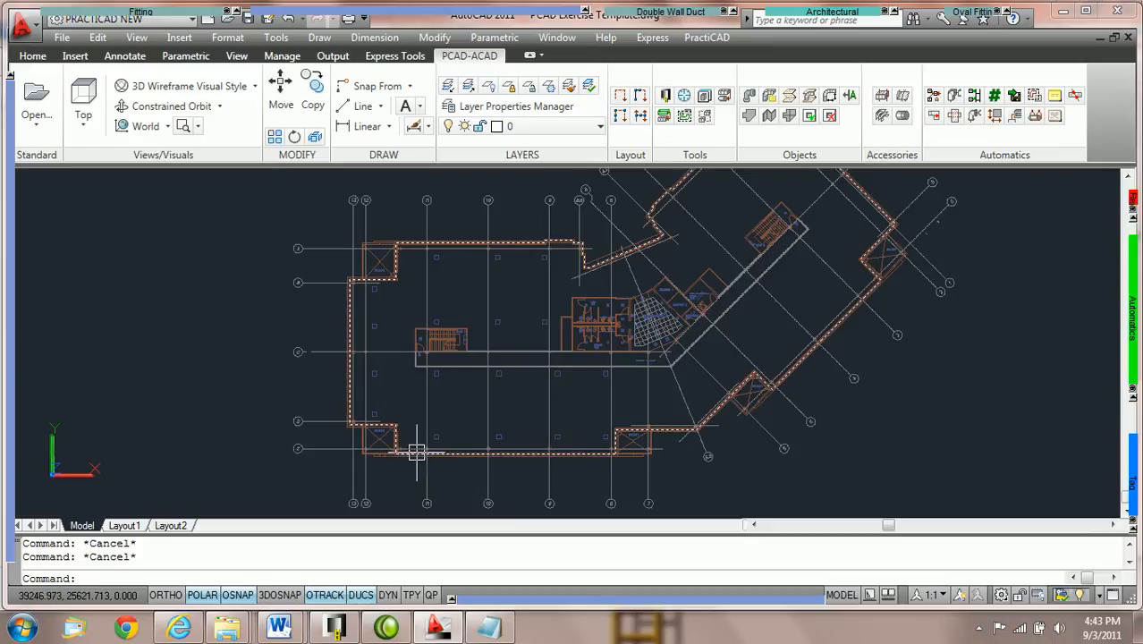
Start a rectangular straight duct fitting with a width of 48 and a depth of 24.
mouse_move(516, 323)
middle_mouse_down()
mouse_move(467, 340)
mouse_move(386, 417)
mouse_move(345, 416)
middle_mouse_up()
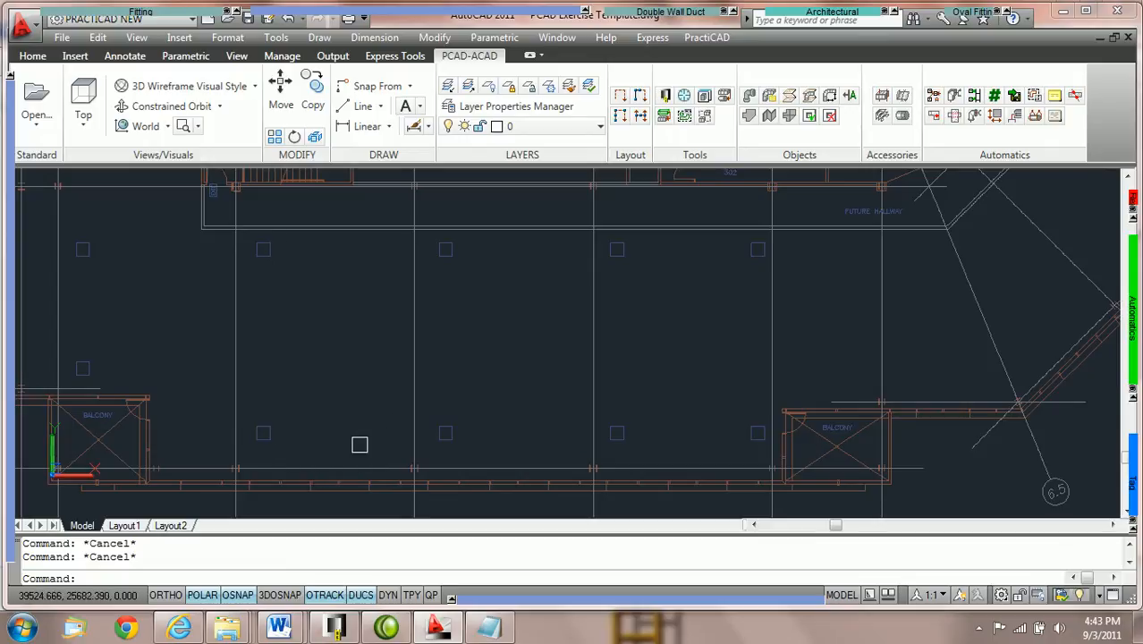
scroll(360, 443, "up", 2)
middle_click_drag(391, 321, 371, 344)
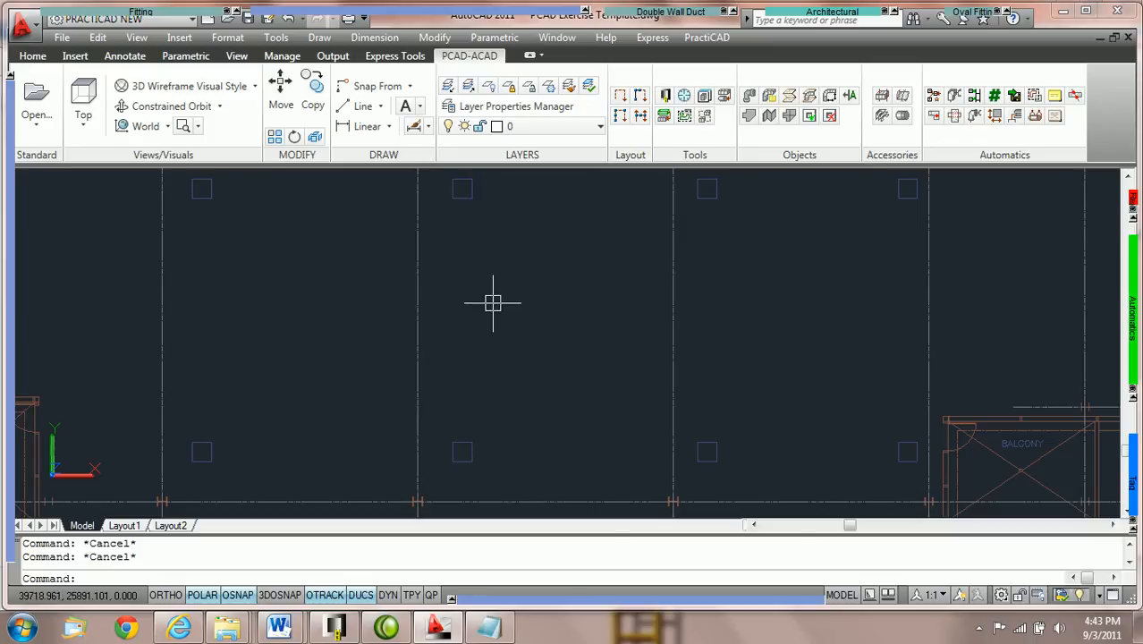
left_click(103, 20)
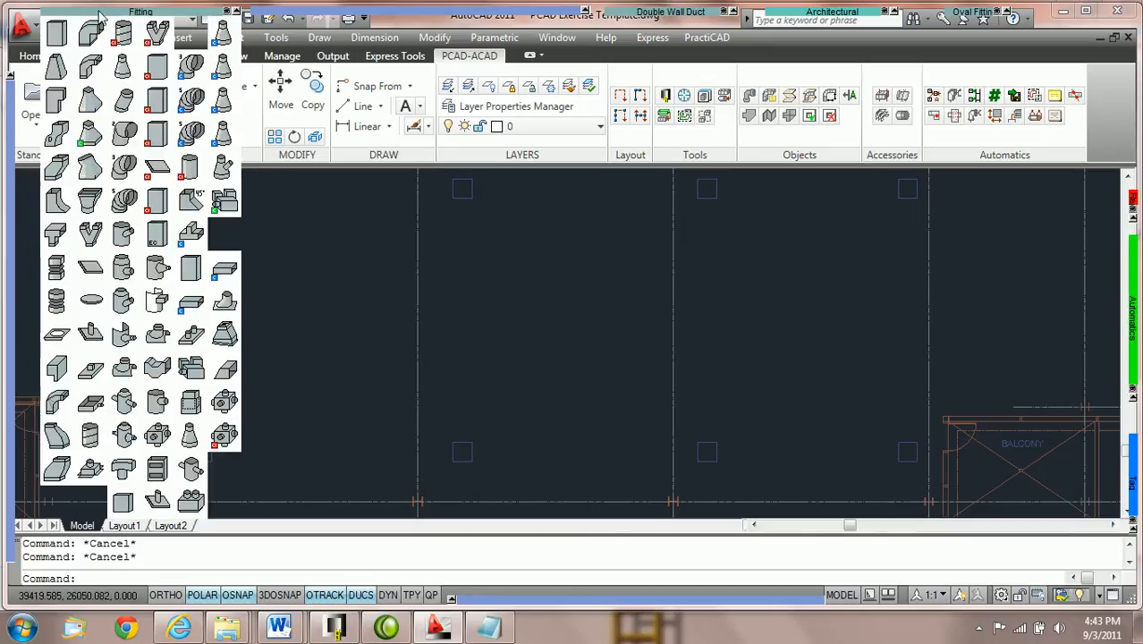
left_click(58, 34)
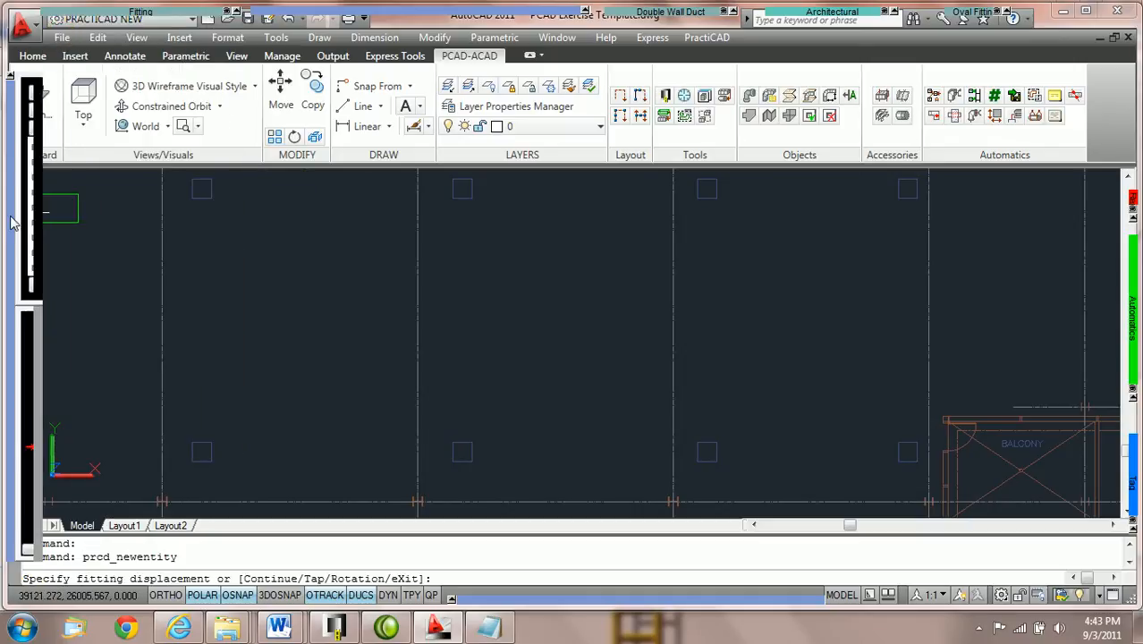
mouse_move(31, 219)
left_click(183, 145)
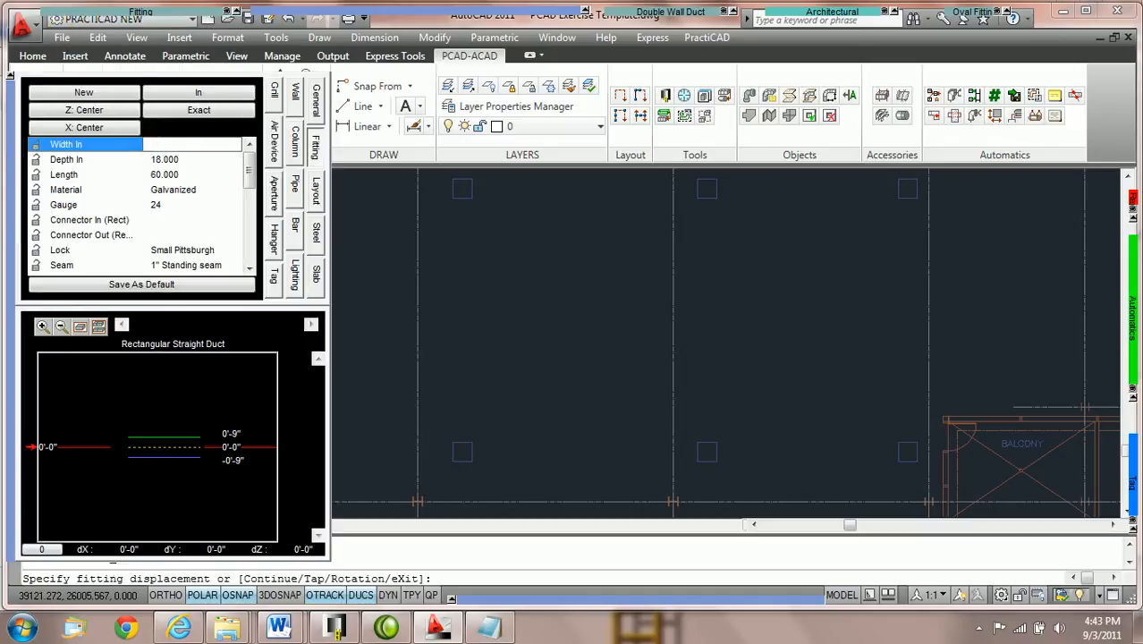
type("48")
key("Return")
type("24")
key("Return")
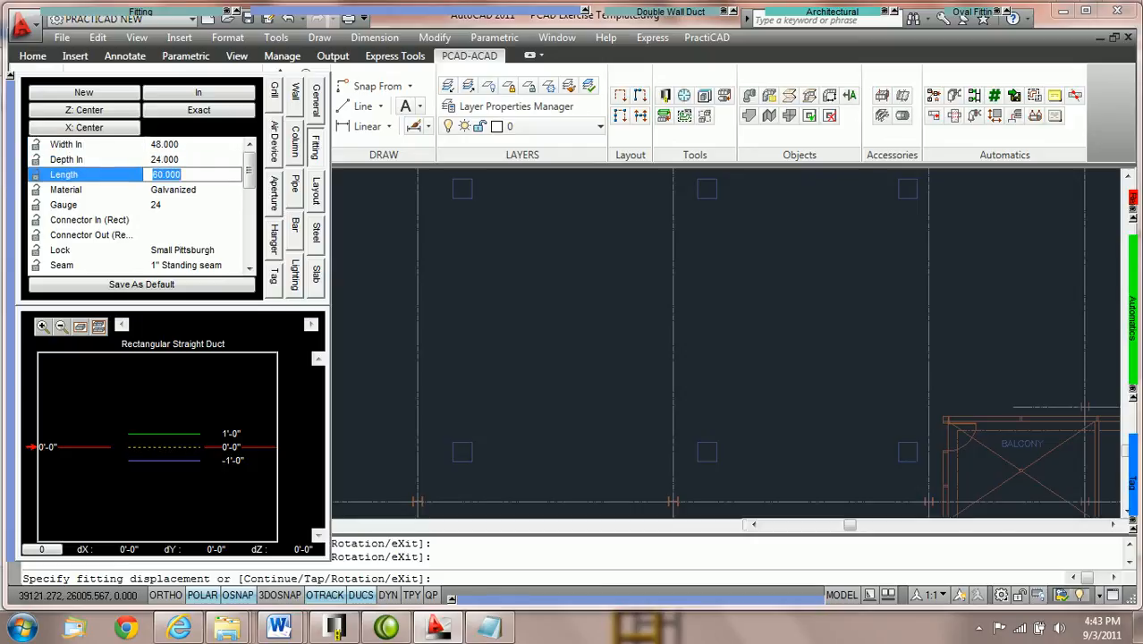
Set the bottom elevation of the rectangular straight duct to 10'.
left_click(242, 458)
type("10")
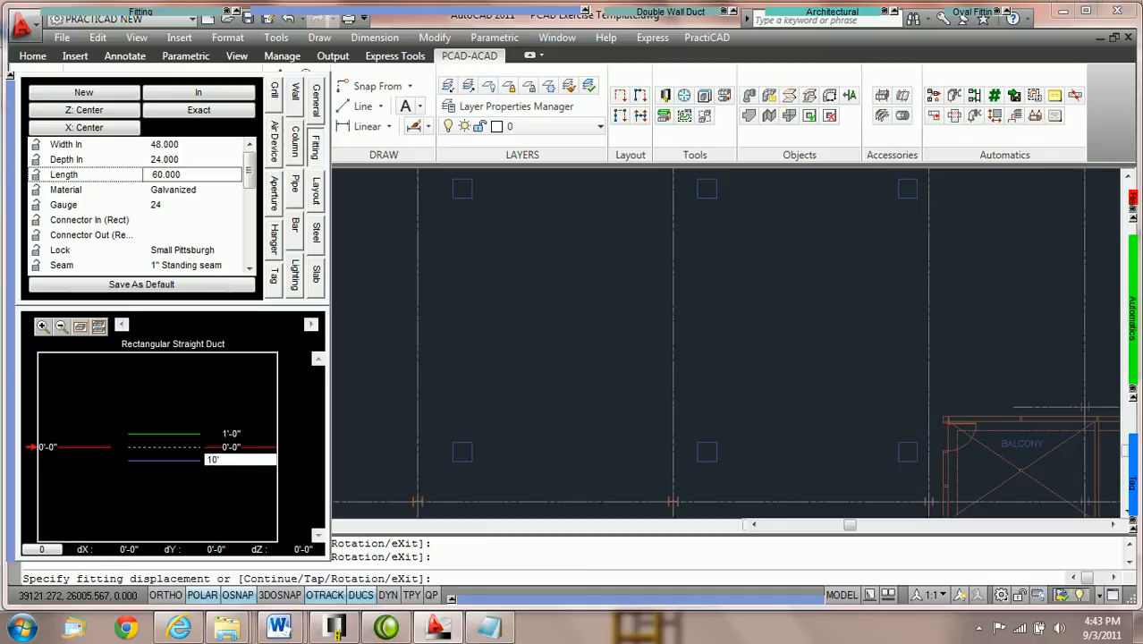
key("Return")
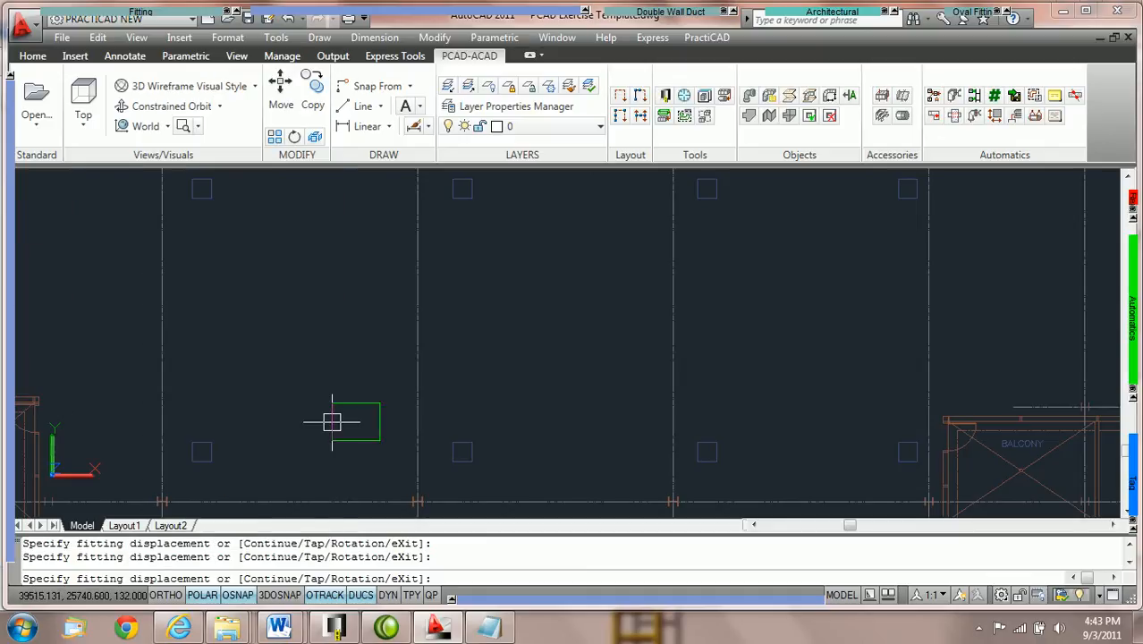
Place one straight duct piece in the column bay near the lower columns, rotated to run vertically up the plan, using Piece placement.
left_click(318, 466)
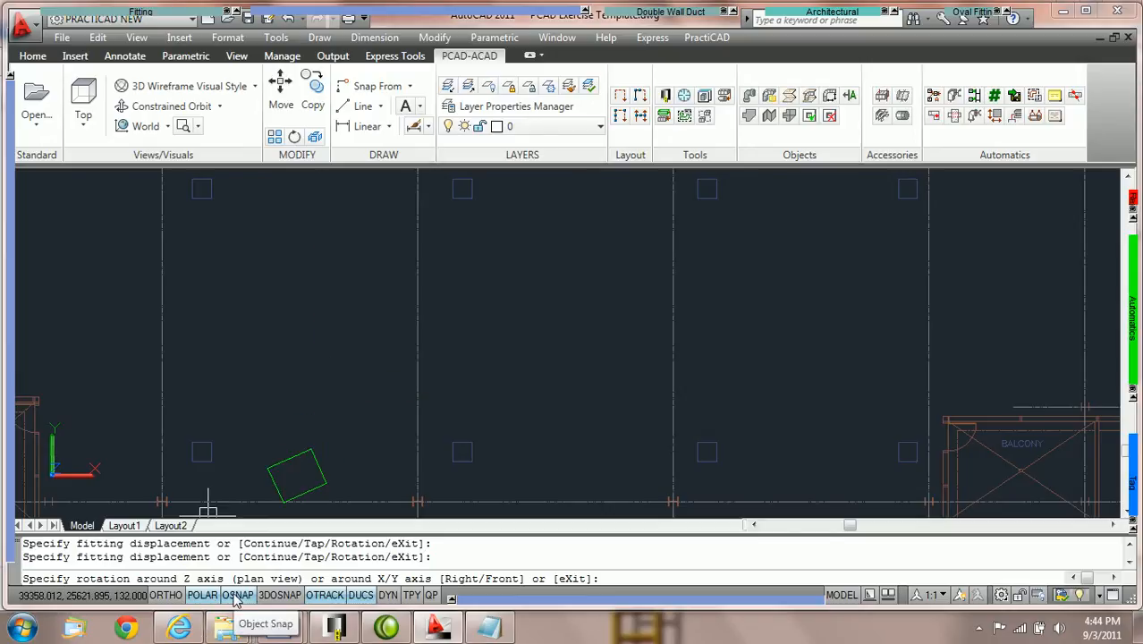
left_click(324, 341)
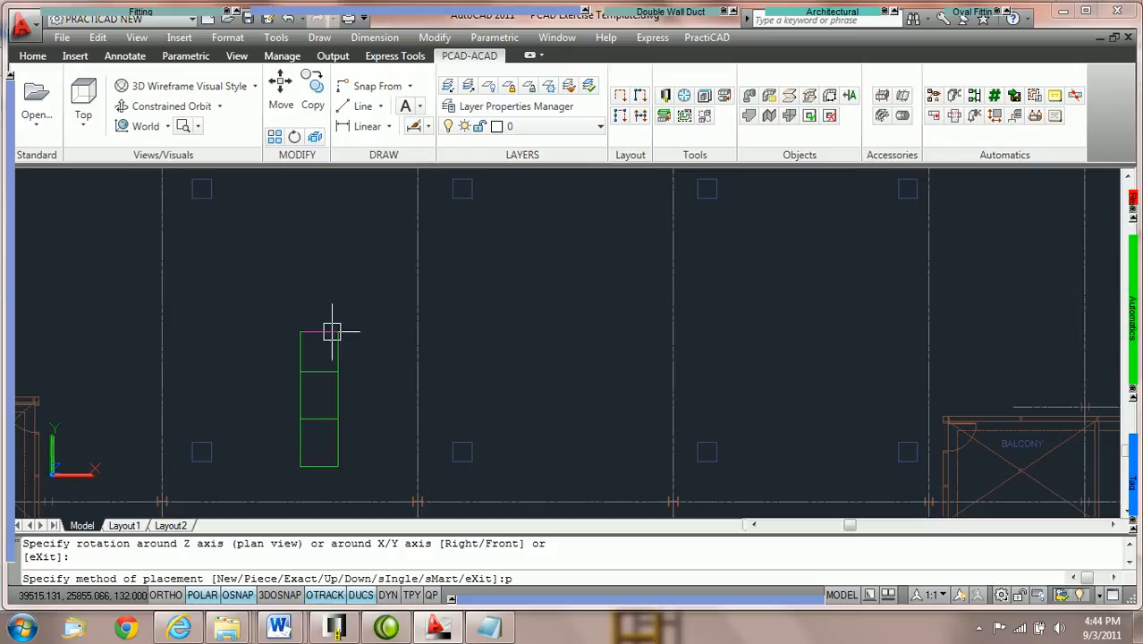
key("Return")
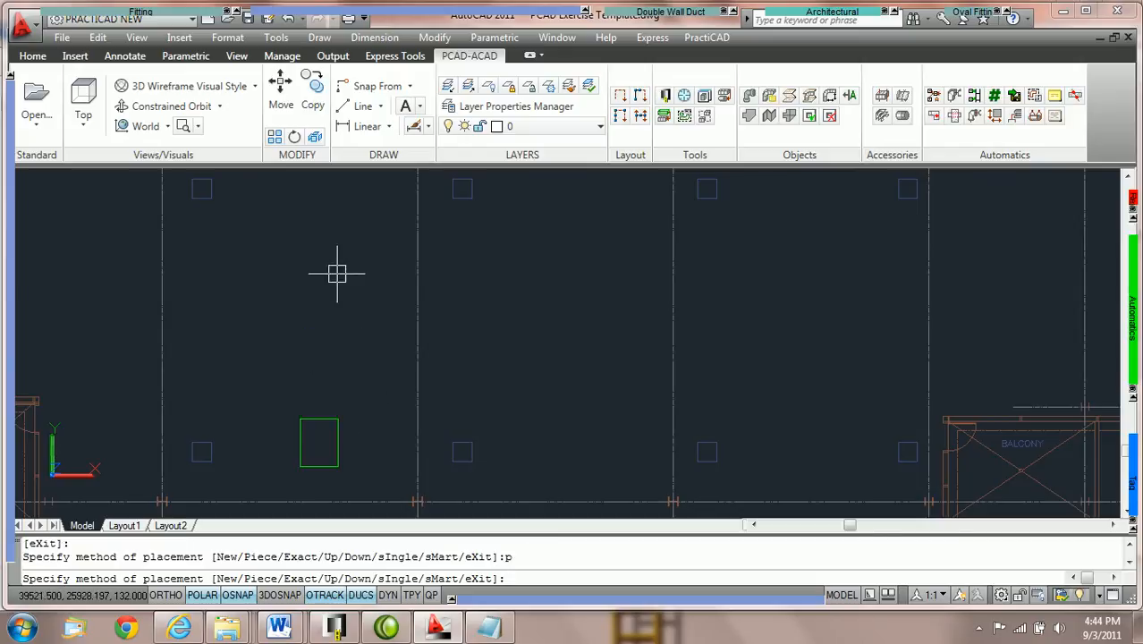
left_click(329, 340)
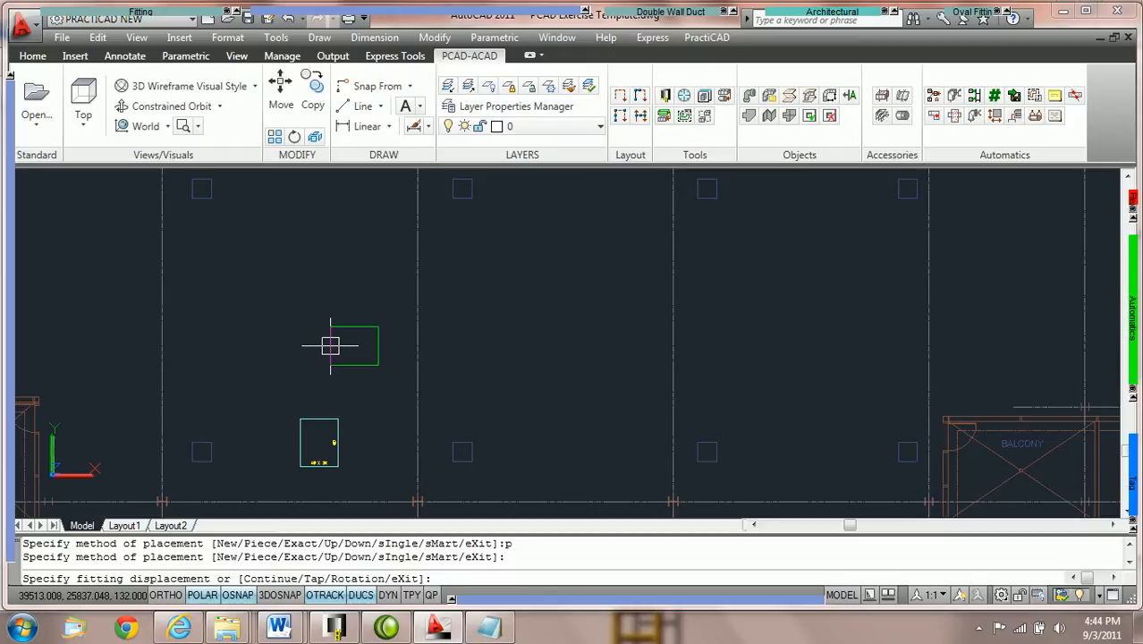
Start a rectangular radius elbow continuing from the open end of the placed duct, with the Exact placement method.
left_click(113, 18)
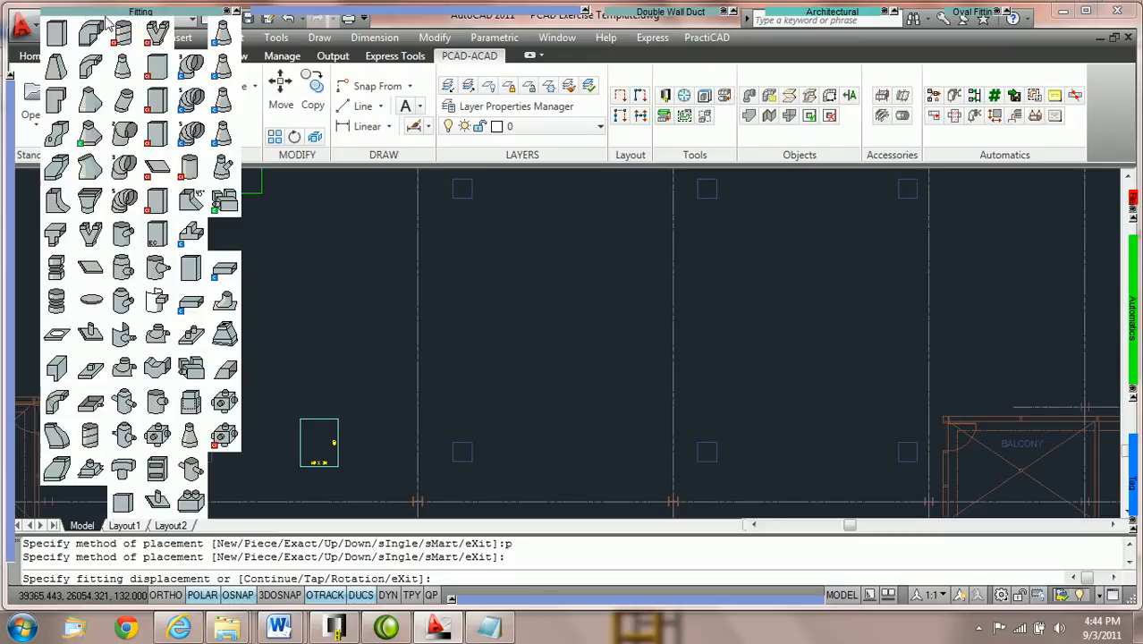
left_click(89, 79)
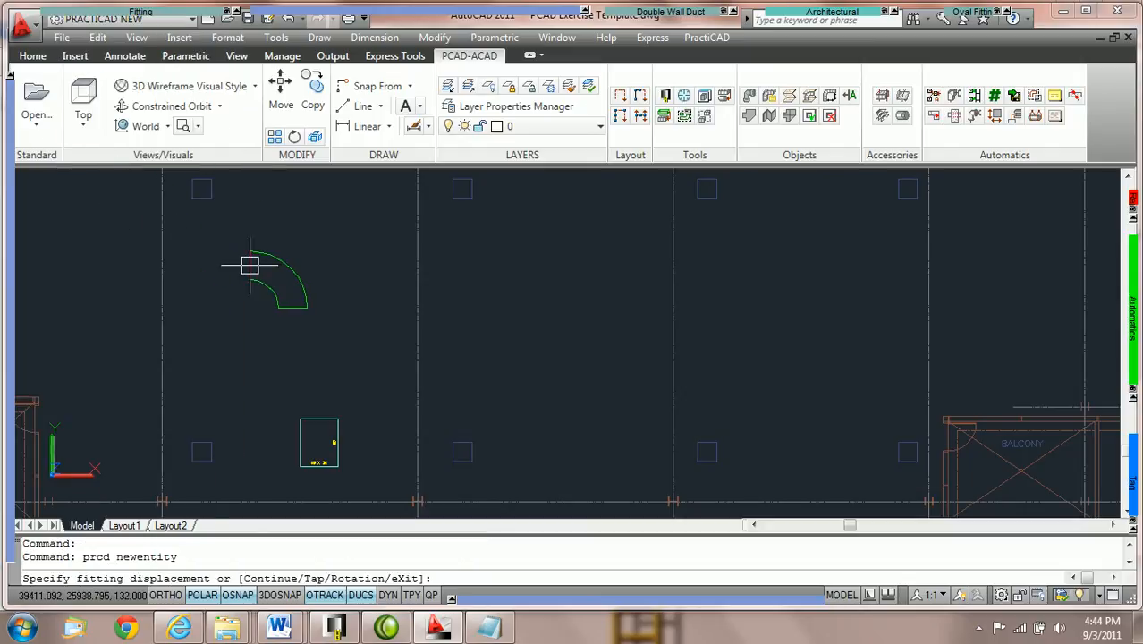
type("c")
key("Return")
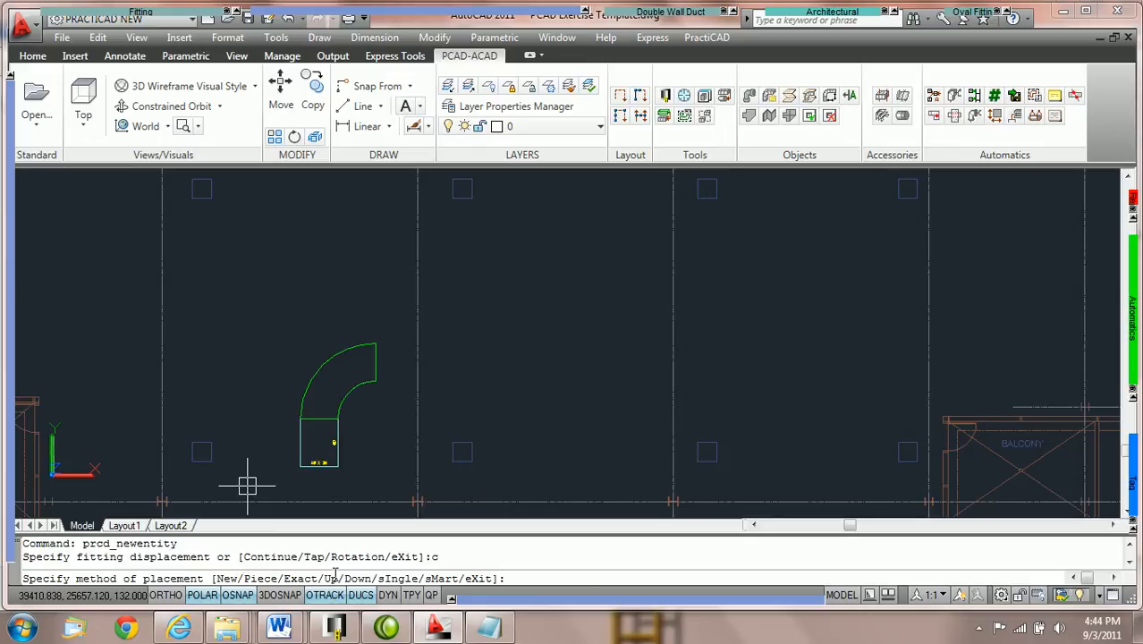
type("e")
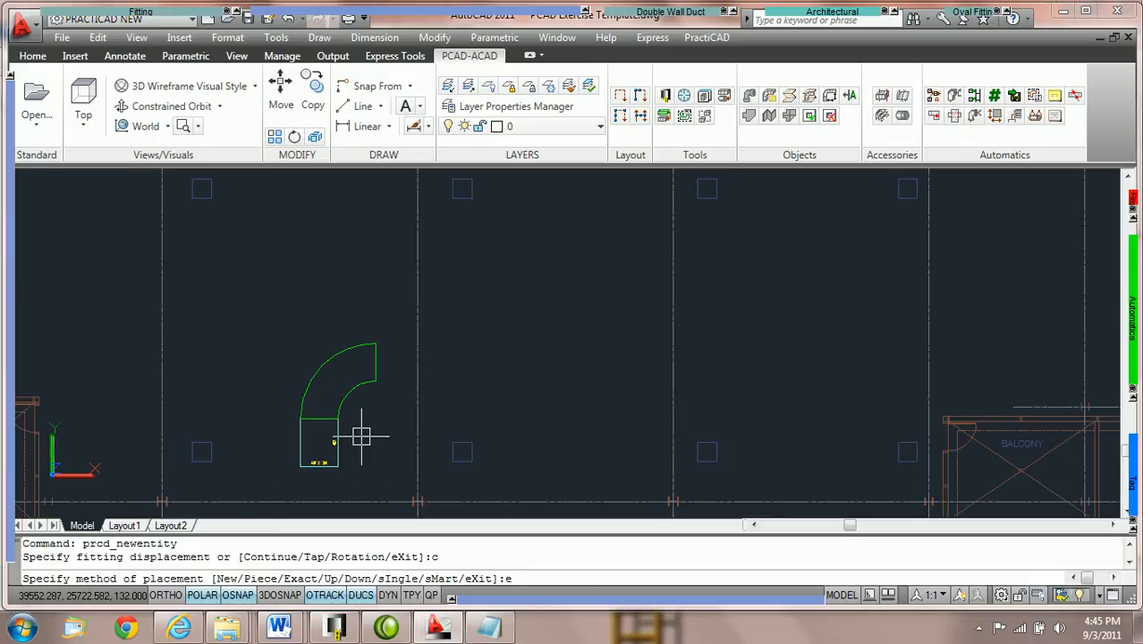
key("Return")
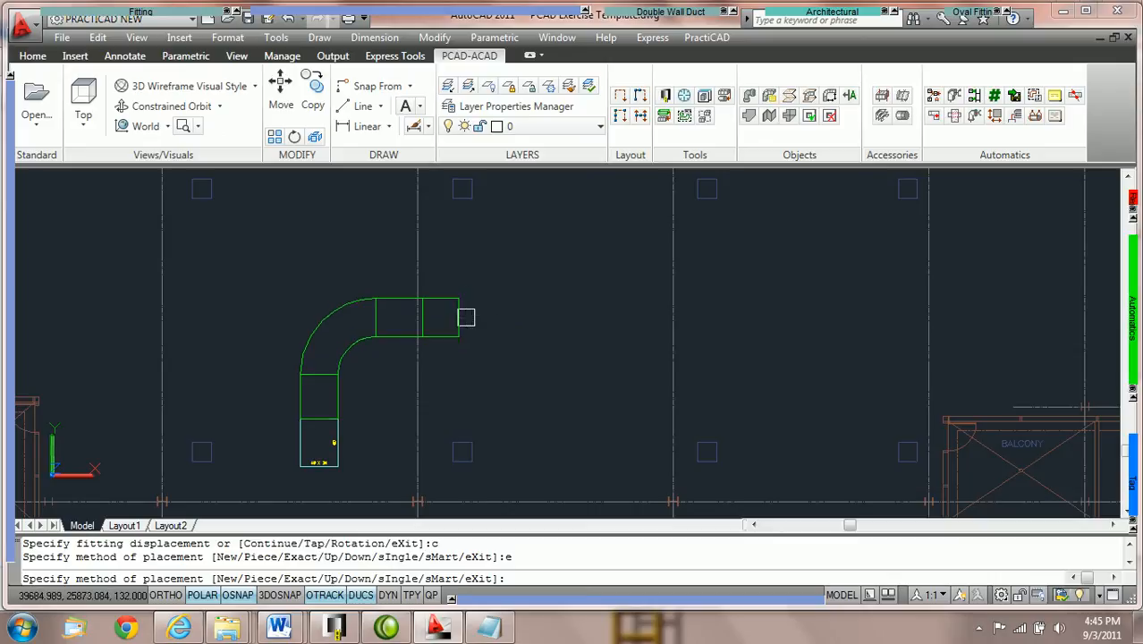
Route the elbow and straight ducts to the midpoint between the facing corners of the upper and lower columns, and end the placement.
middle_click_drag(469, 316, 362, 324)
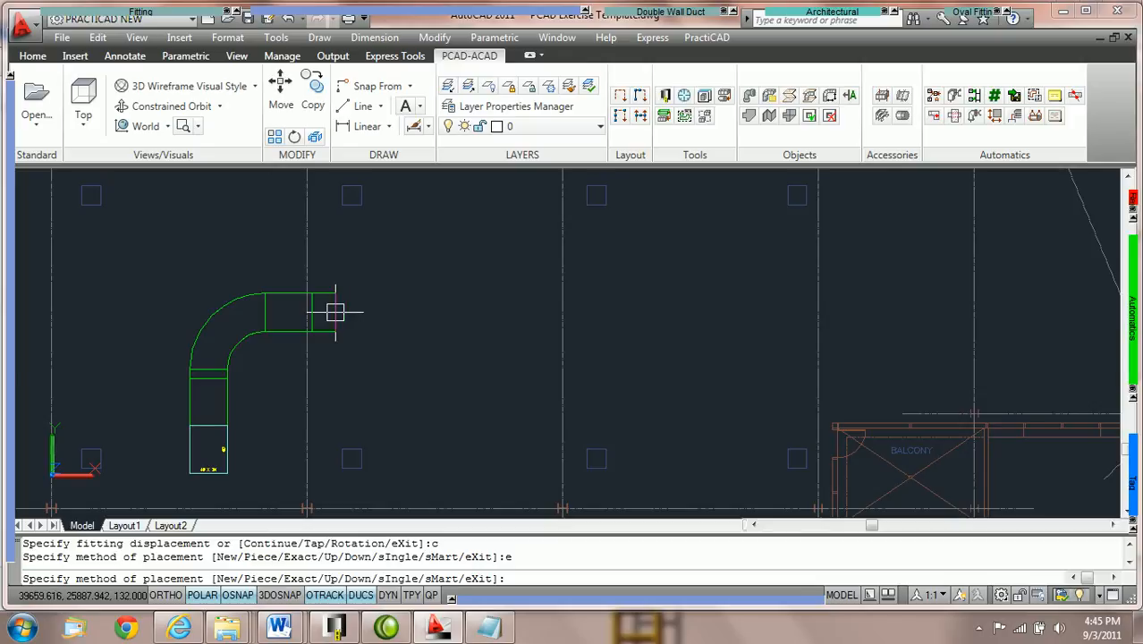
key("F8")
right_click(335, 313, "shift")
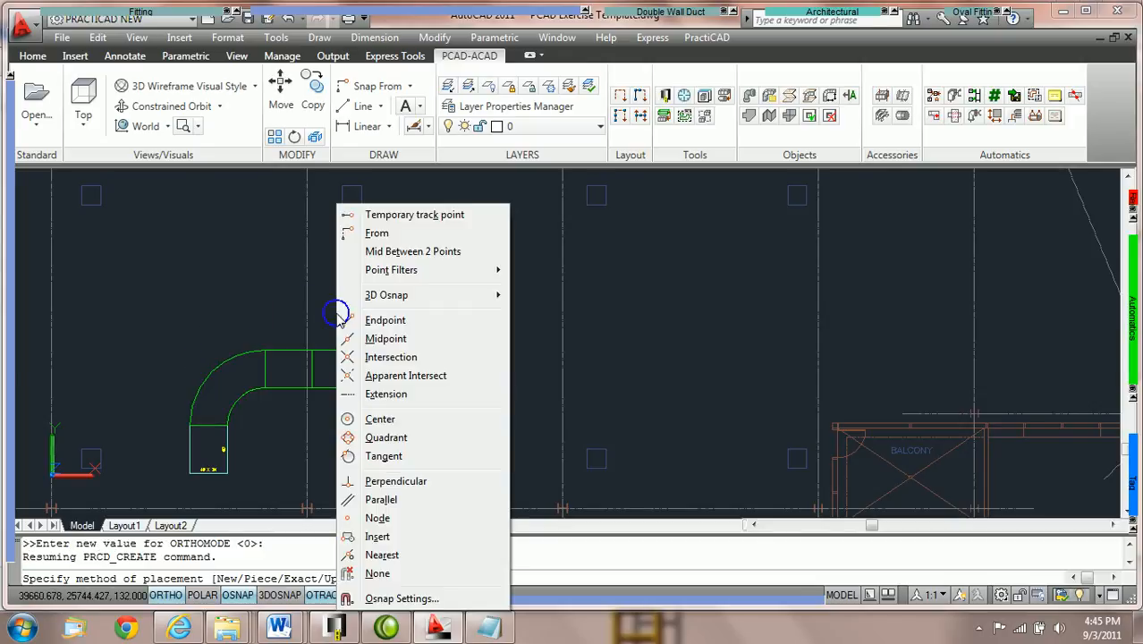
left_click(408, 252)
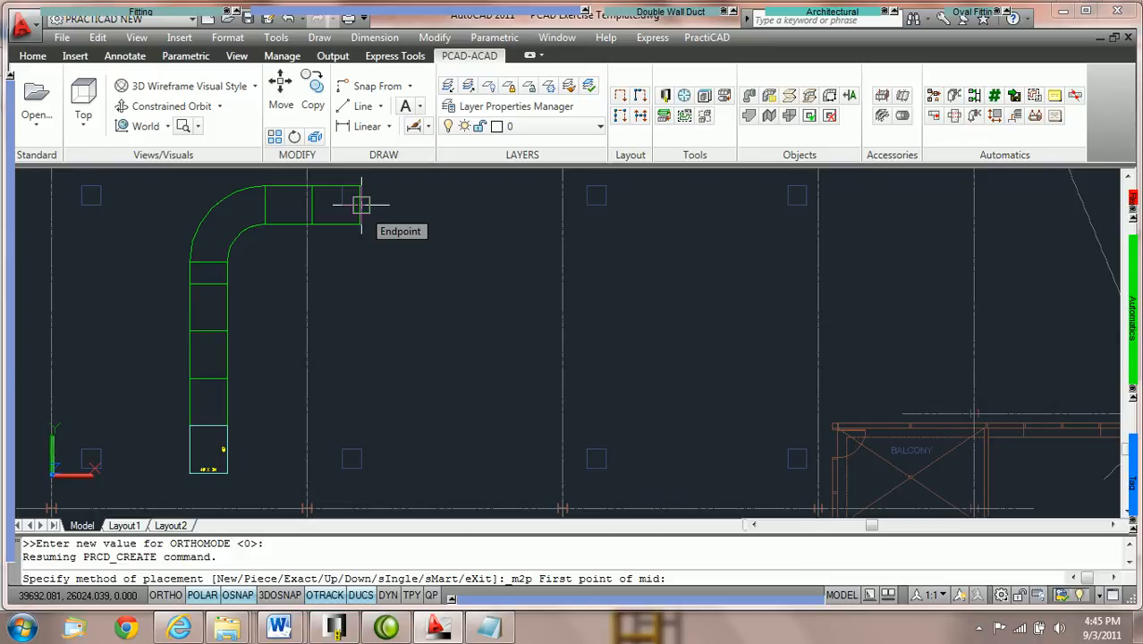
left_click(361, 205)
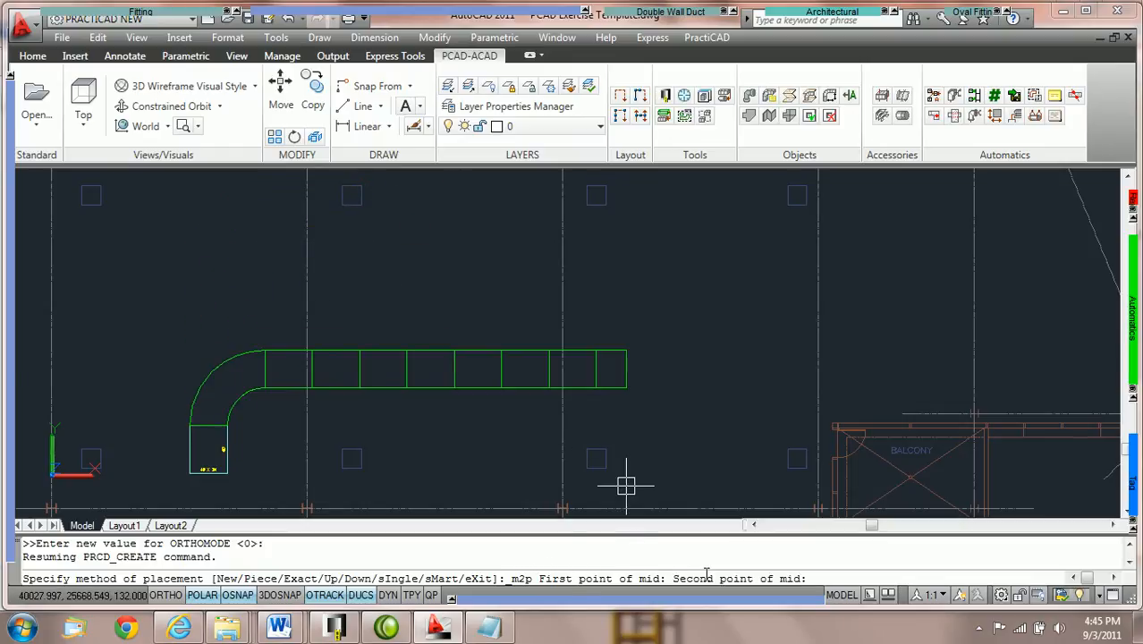
left_click(362, 449)
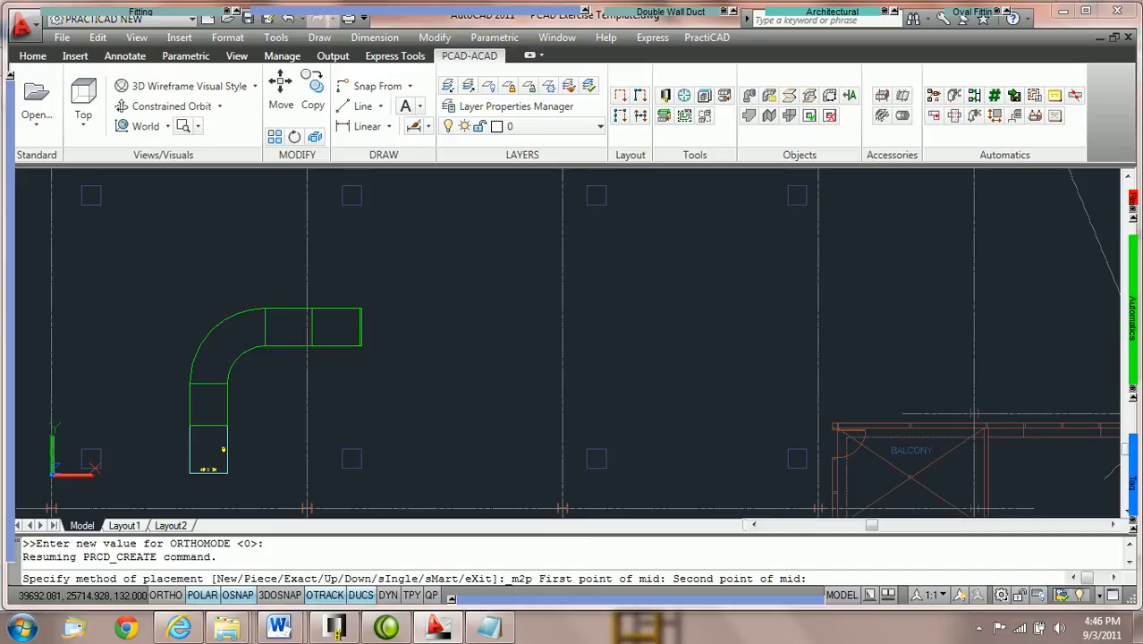
scroll(370, 340, "up", 2)
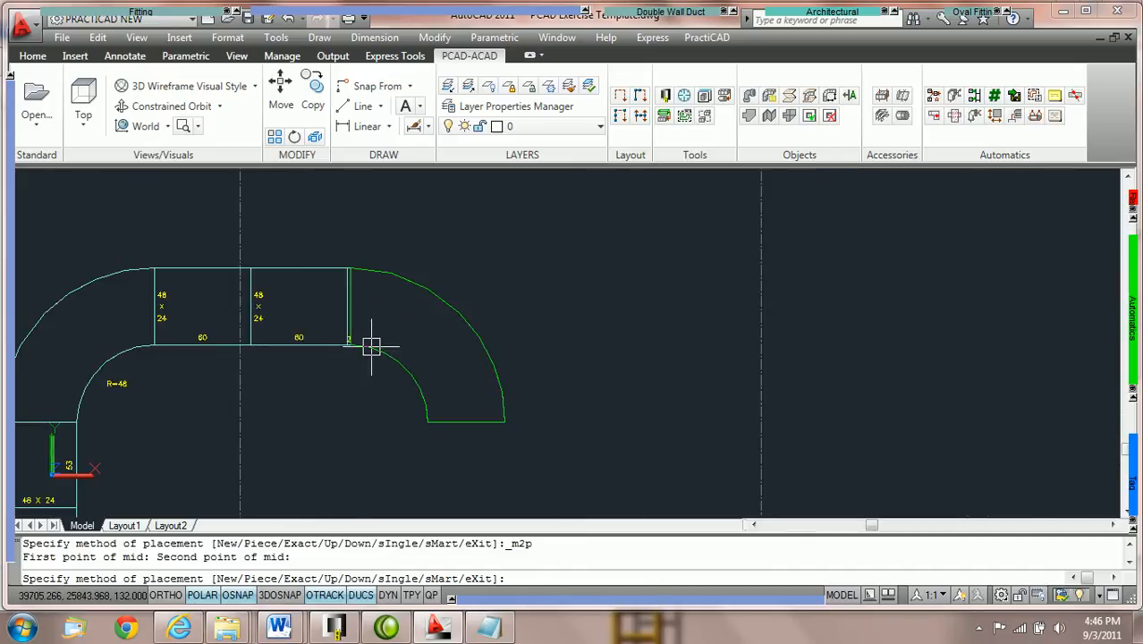
scroll(383, 316, "down", 1)
scroll(385, 304, "down", 2)
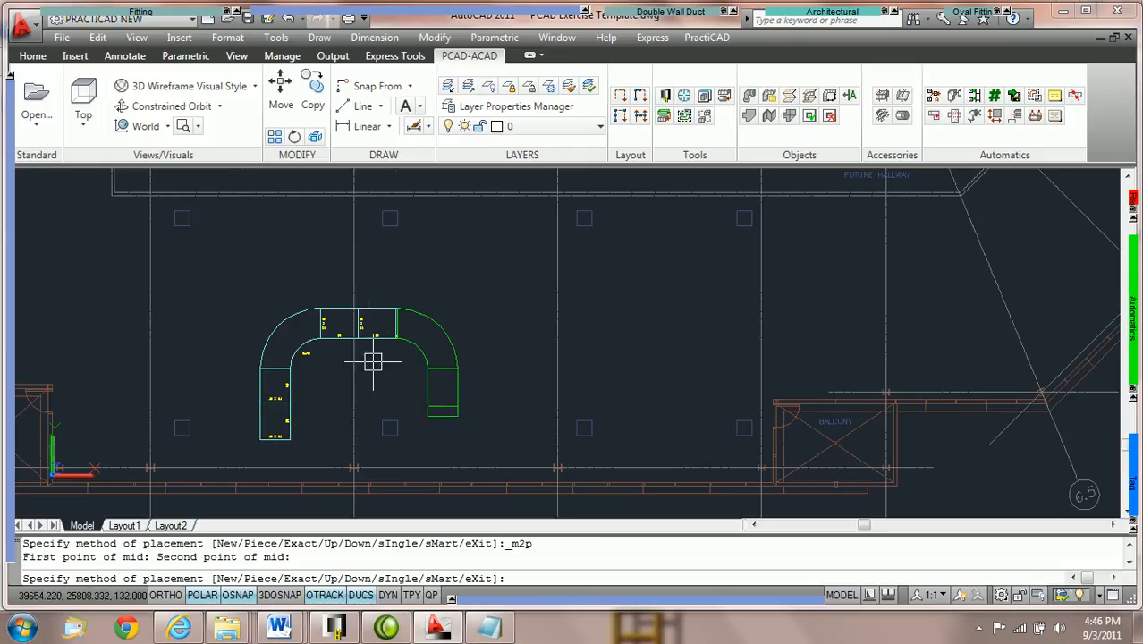
scroll(372, 349, "up", 2)
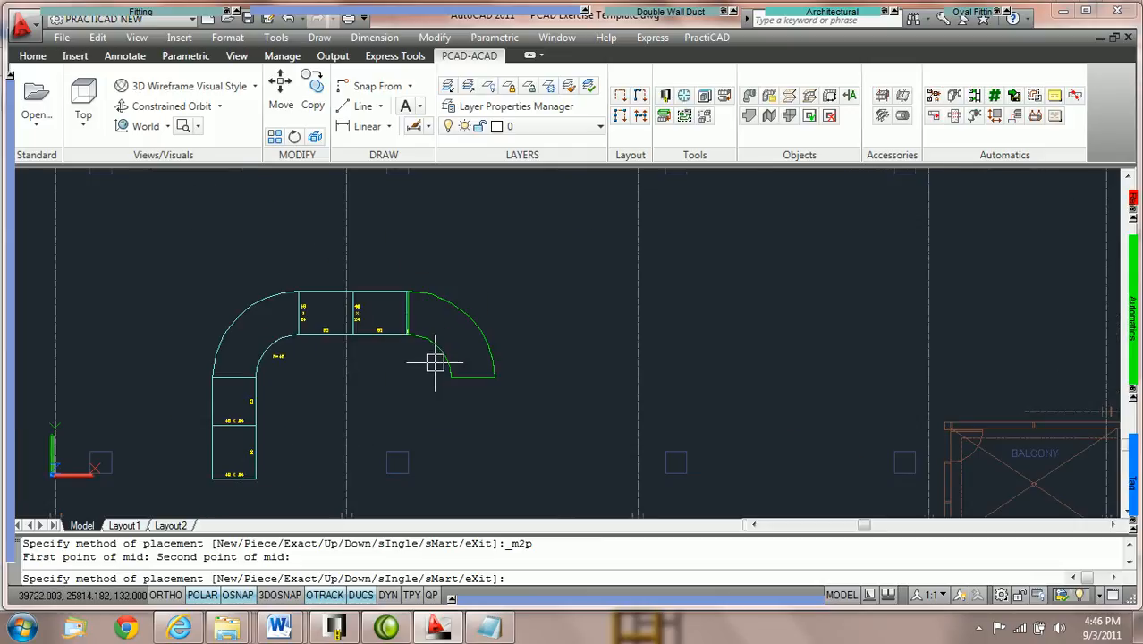
key("Escape")
Delete the short 2-inch duct piece at the open end of the horizontal run.
scroll(408, 345, "up", 2)
scroll(442, 264, "up", 4)
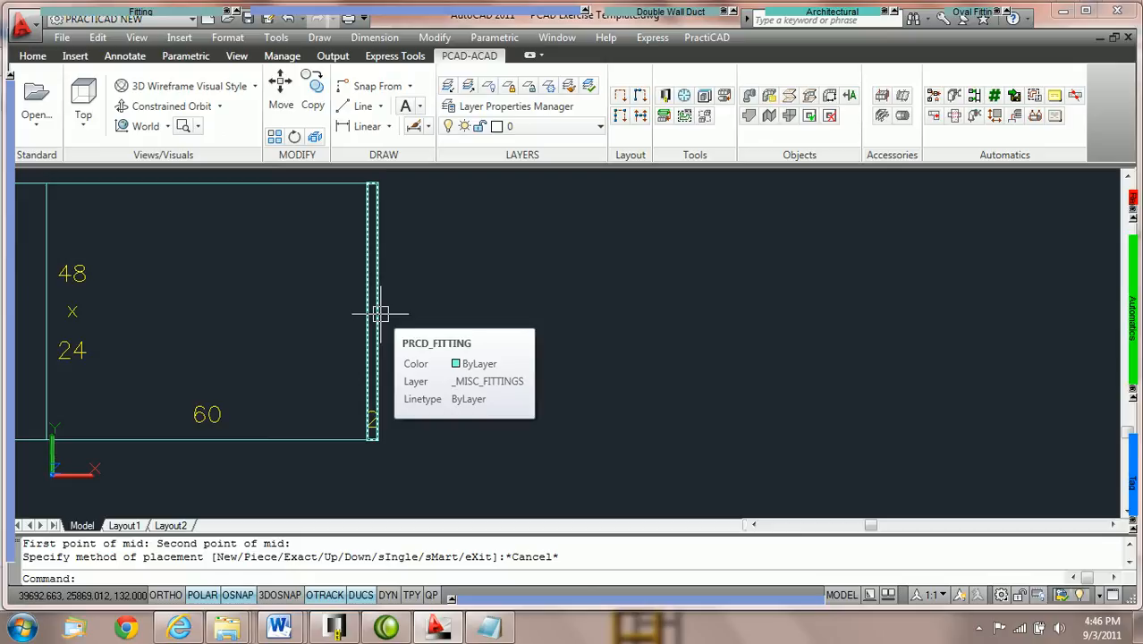
left_click(380, 313)
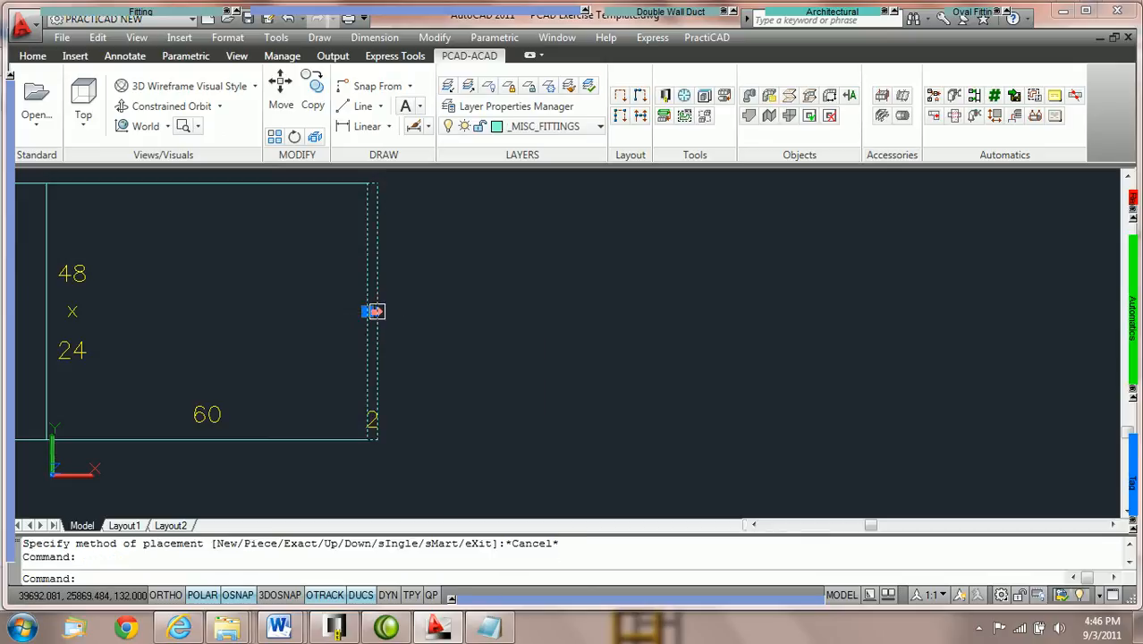
key("Delete")
scroll(380, 315, "down", 1)
scroll(380, 315, "down", 5)
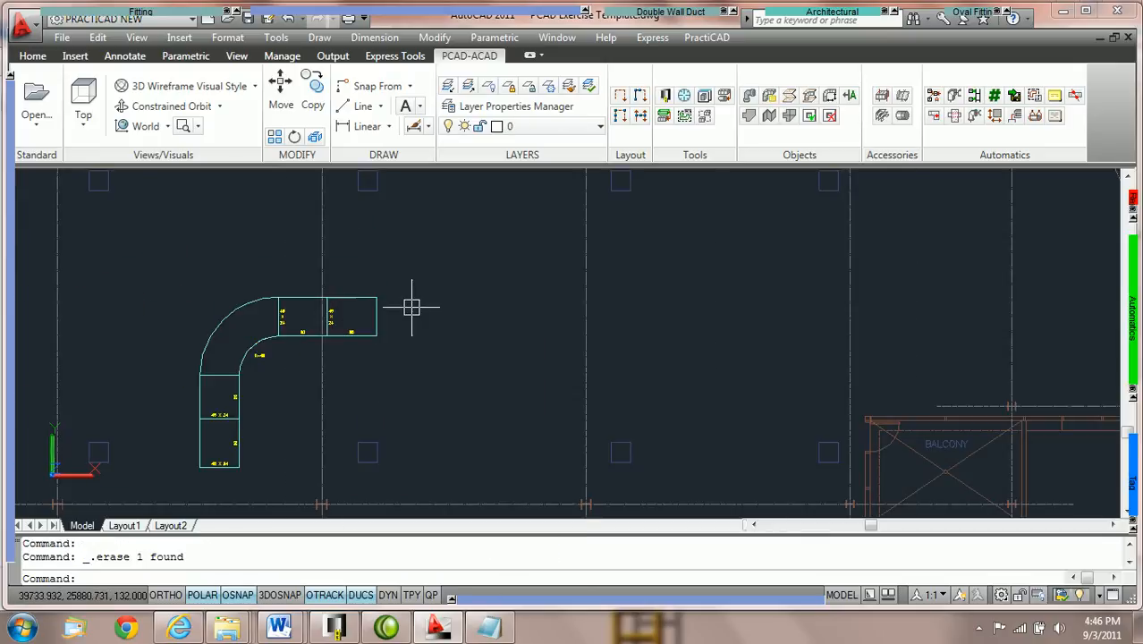
Extend the horizontal run from its open end with three full straight duct pieces, using Piece placement.
mouse_move(135, 13)
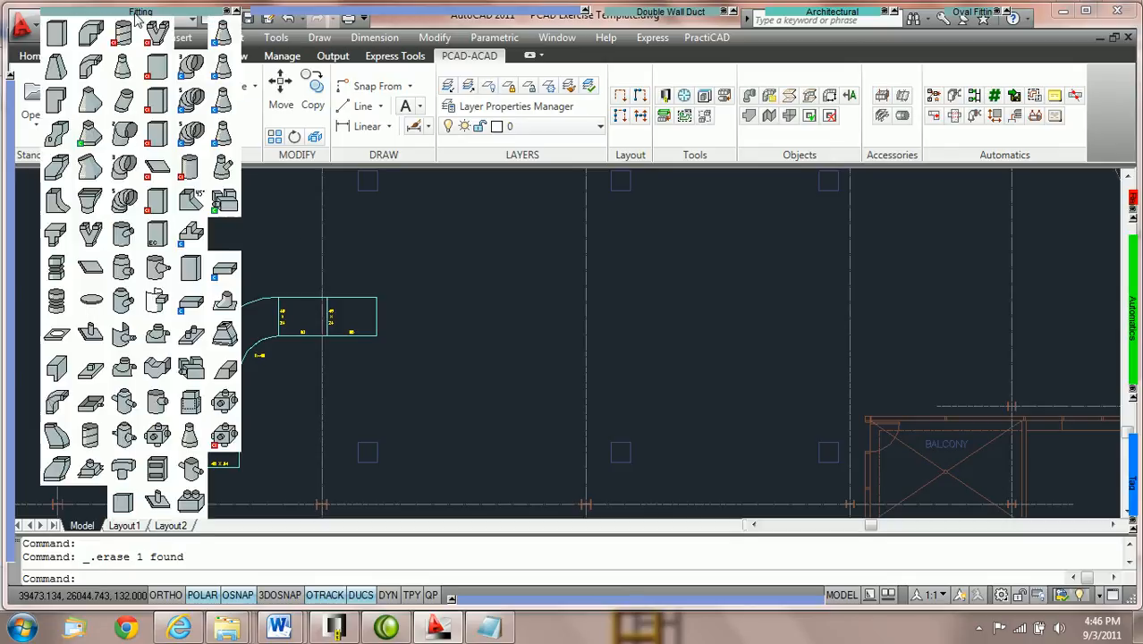
left_click(59, 35)
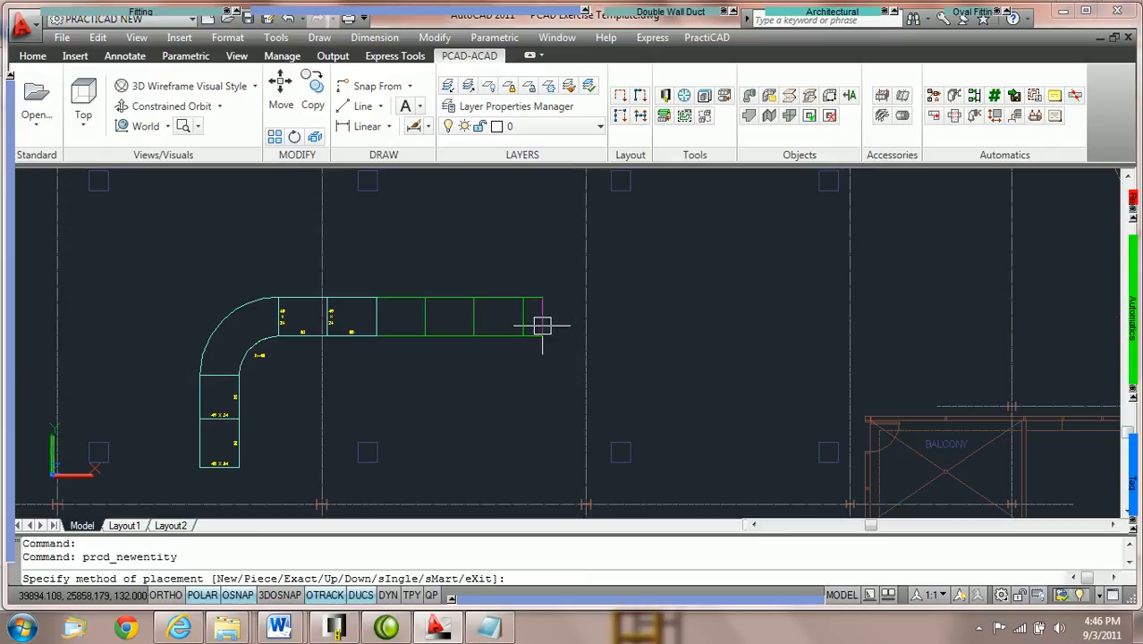
key("Return")
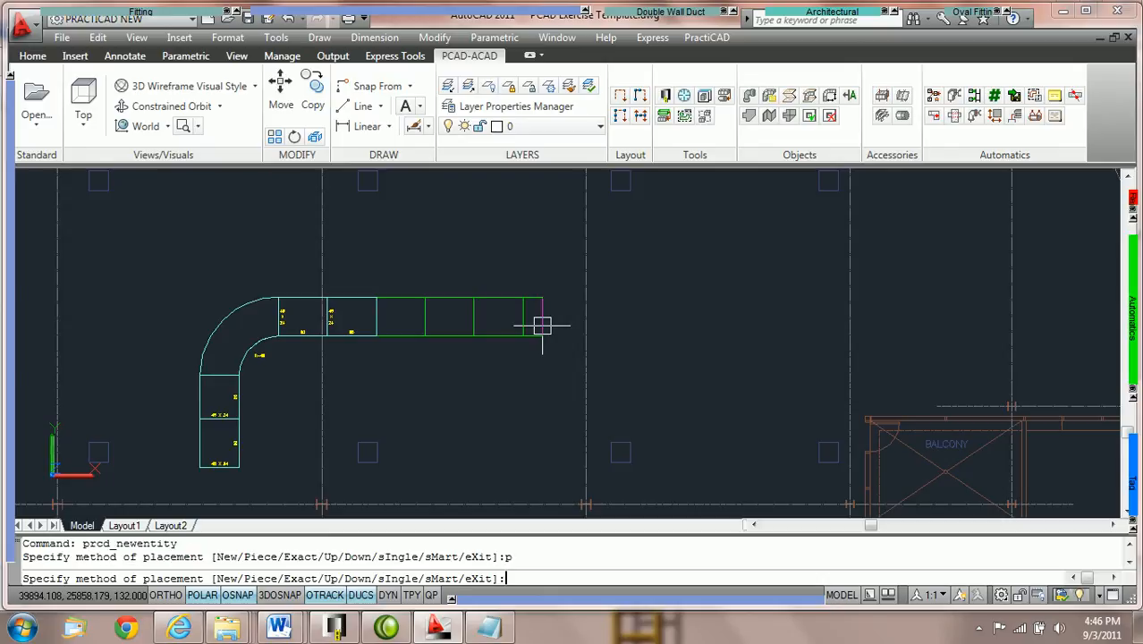
left_click(484, 252)
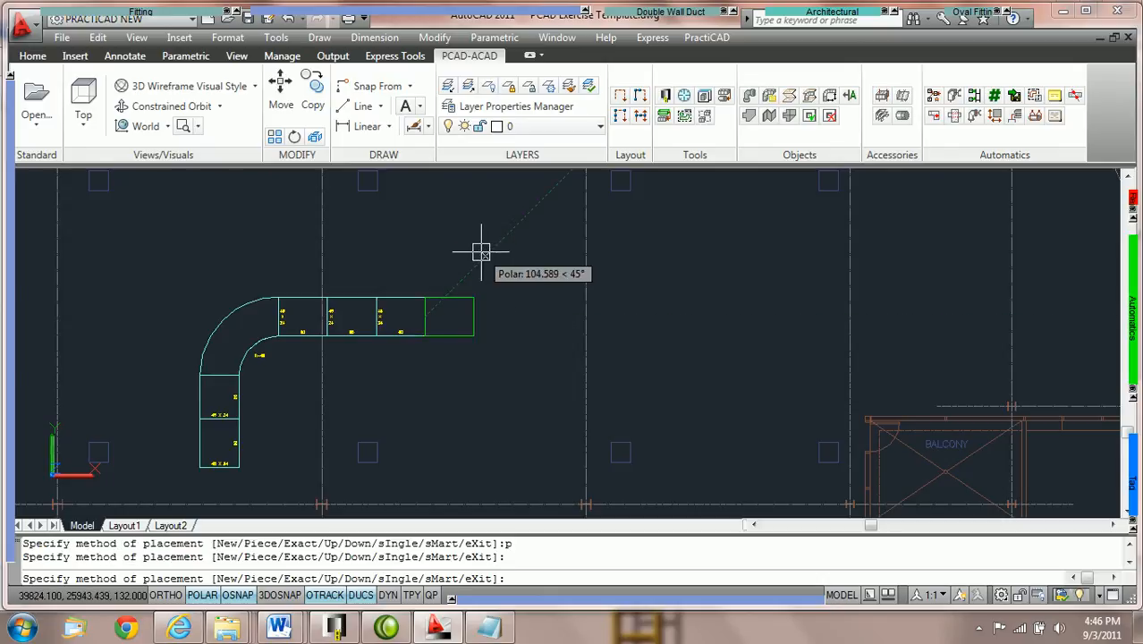
key("Return")
key("Return")
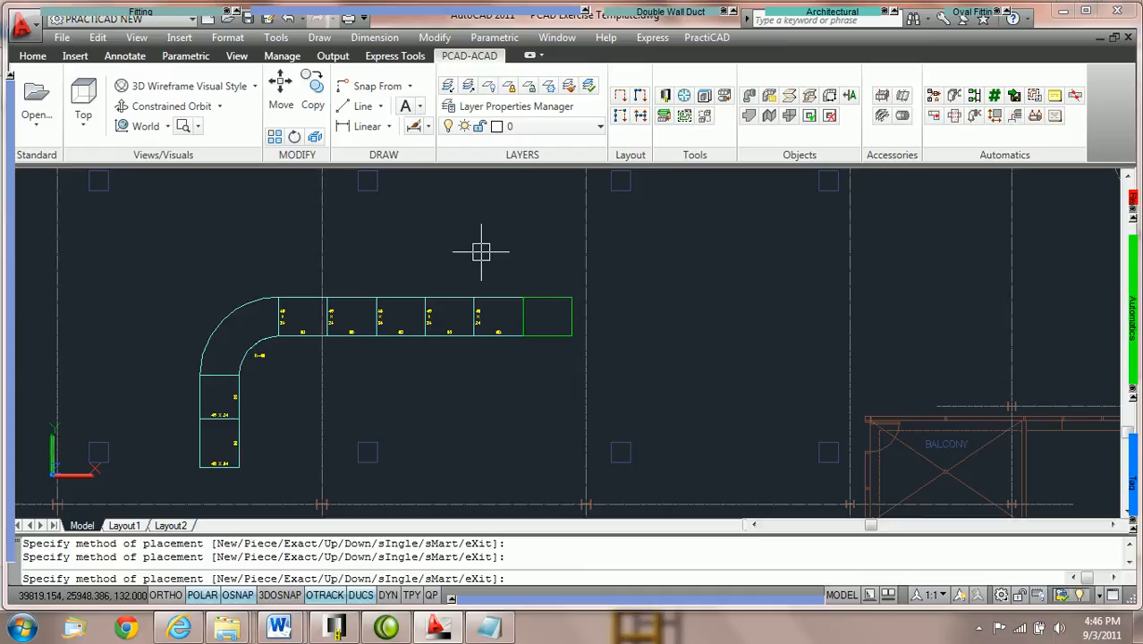
key("Escape")
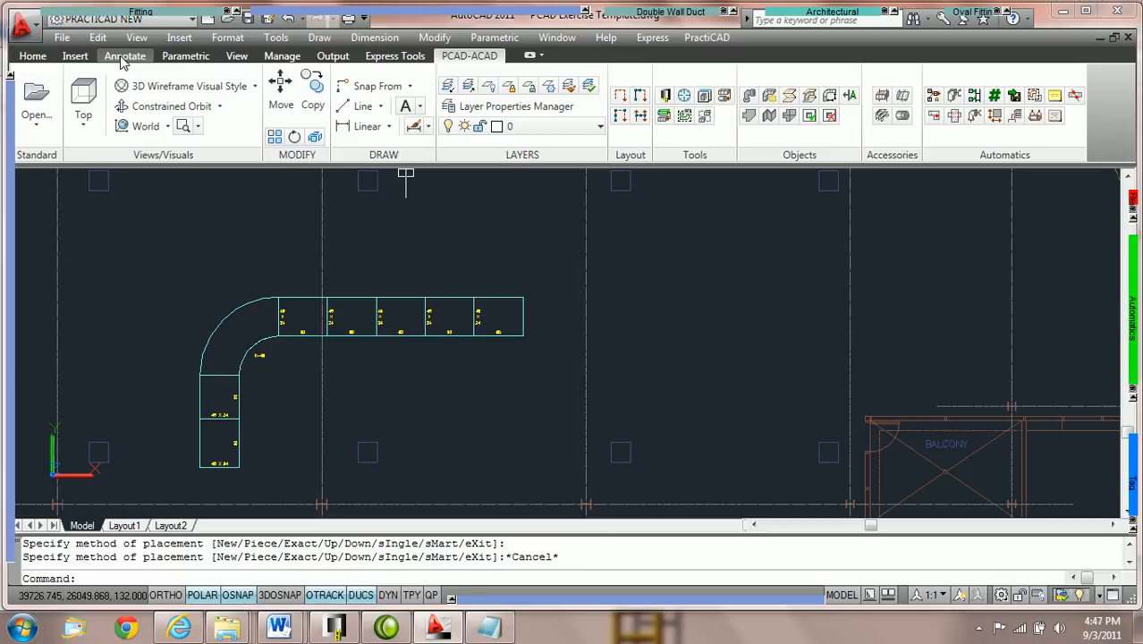
Add a vertical linear dimension from the upper column's lower face to the upper edge of the horizontal duct run.
left_click(365, 128)
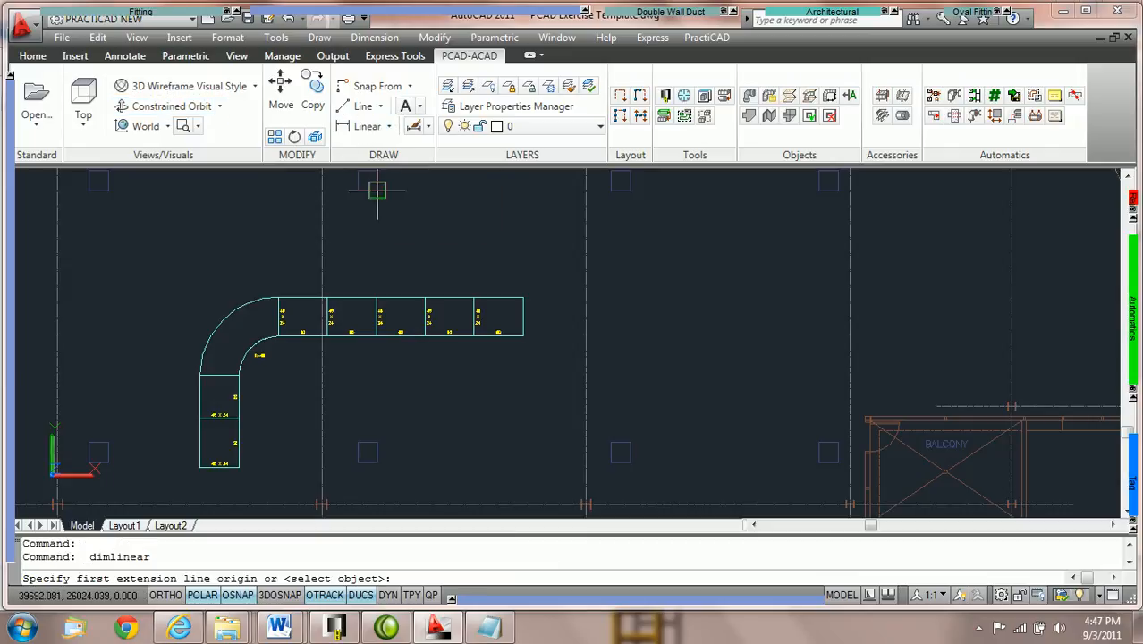
left_click(372, 194)
left_click(350, 298)
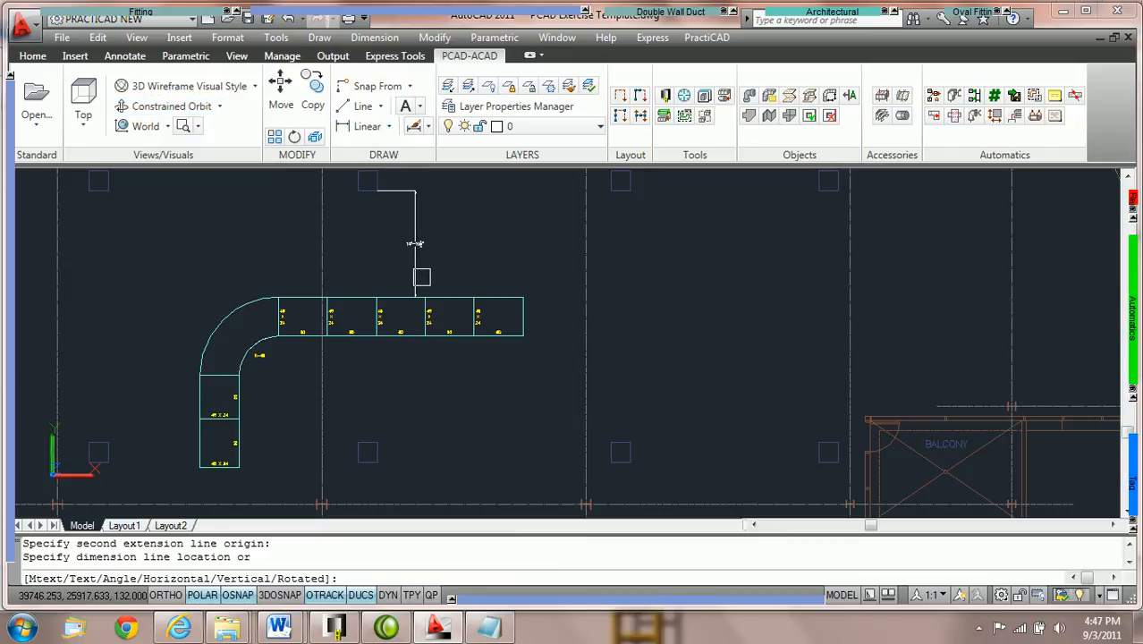
left_click(375, 239)
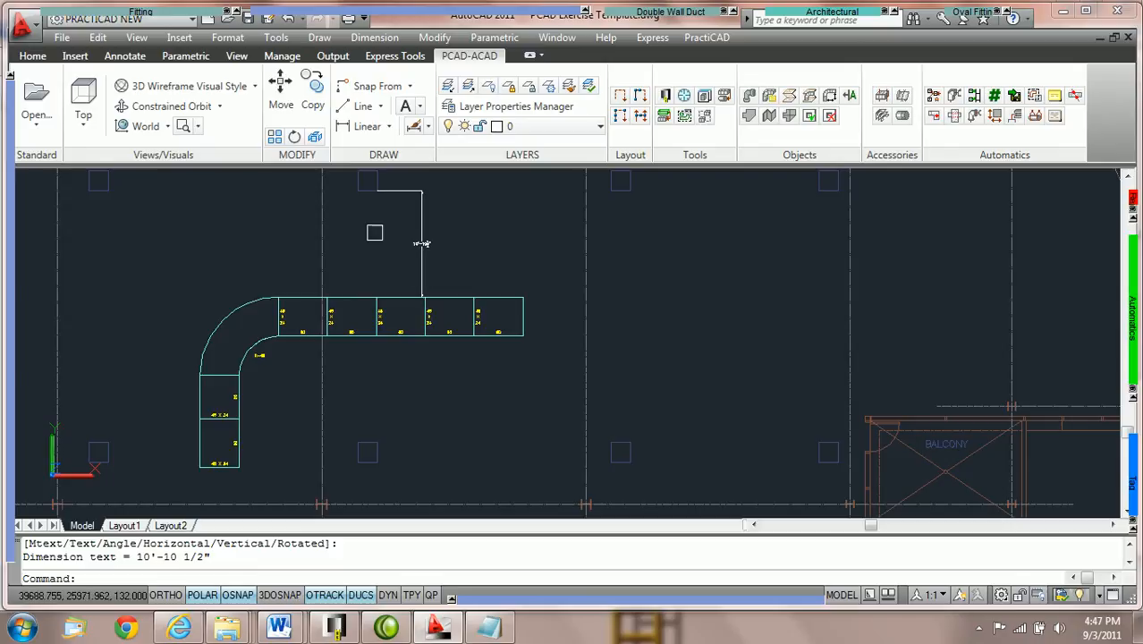
Add a vertical linear dimension from the lower column's upper face to the lower edge of the horizontal duct run.
left_click(364, 128)
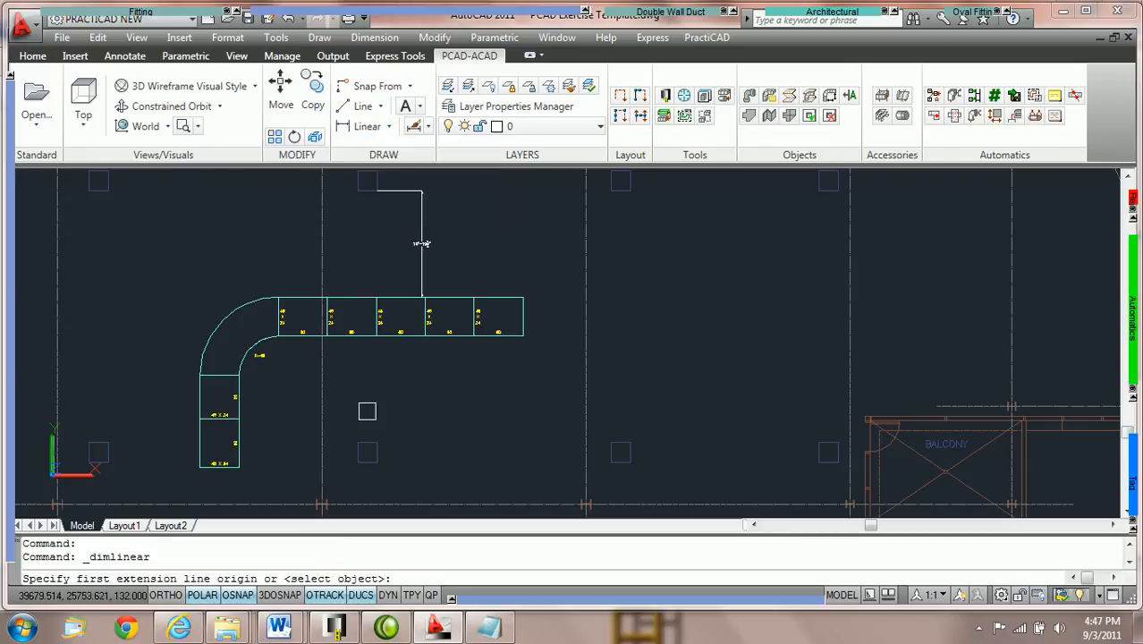
left_click(366, 442)
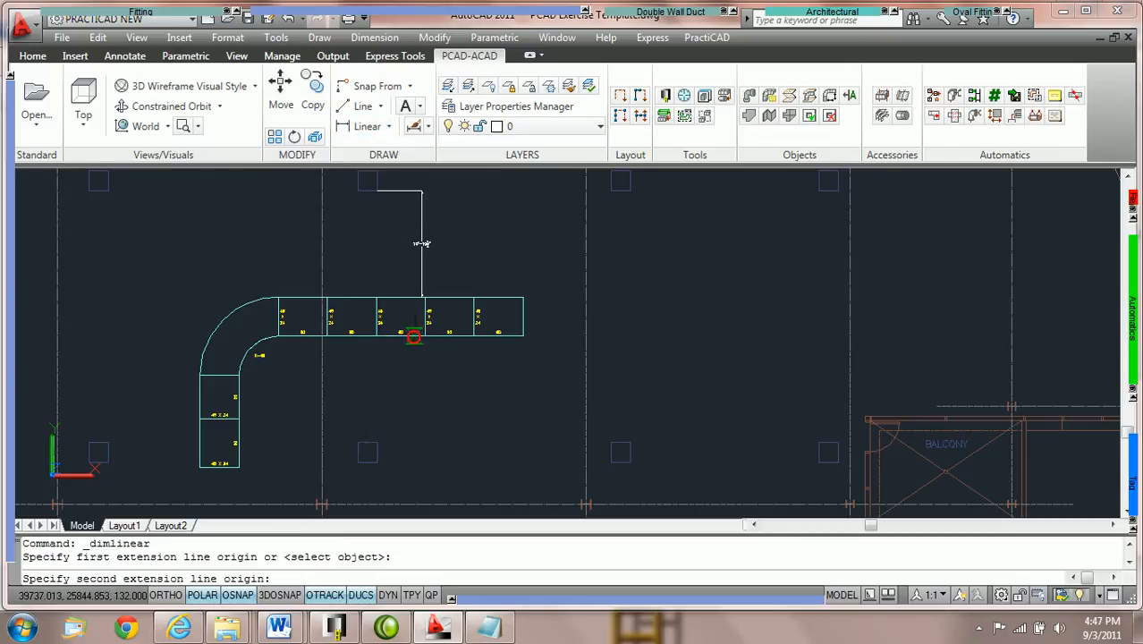
left_click(411, 336)
left_click(423, 385)
Compare the clearance dimensions above and below the horizontal duct run, and inspect the elbow and vertical duct pieces.
scroll(433, 376, "up", 4)
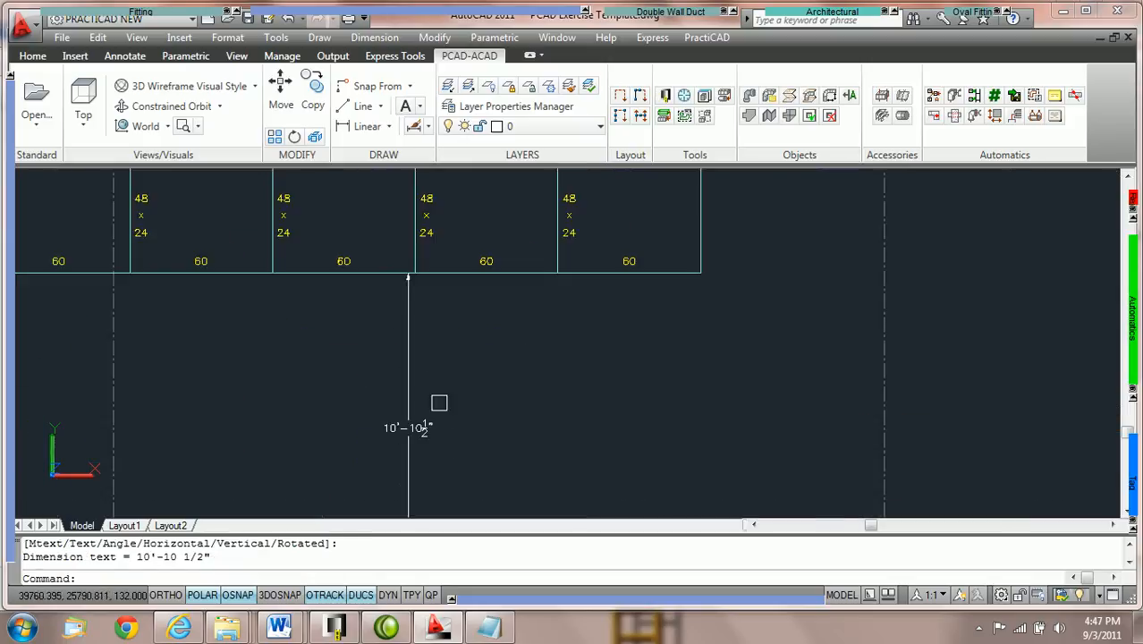
mouse_move(462, 258)
middle_mouse_down()
mouse_move(465, 431)
mouse_move(453, 463)
middle_mouse_up()
scroll(463, 264, "down", 4)
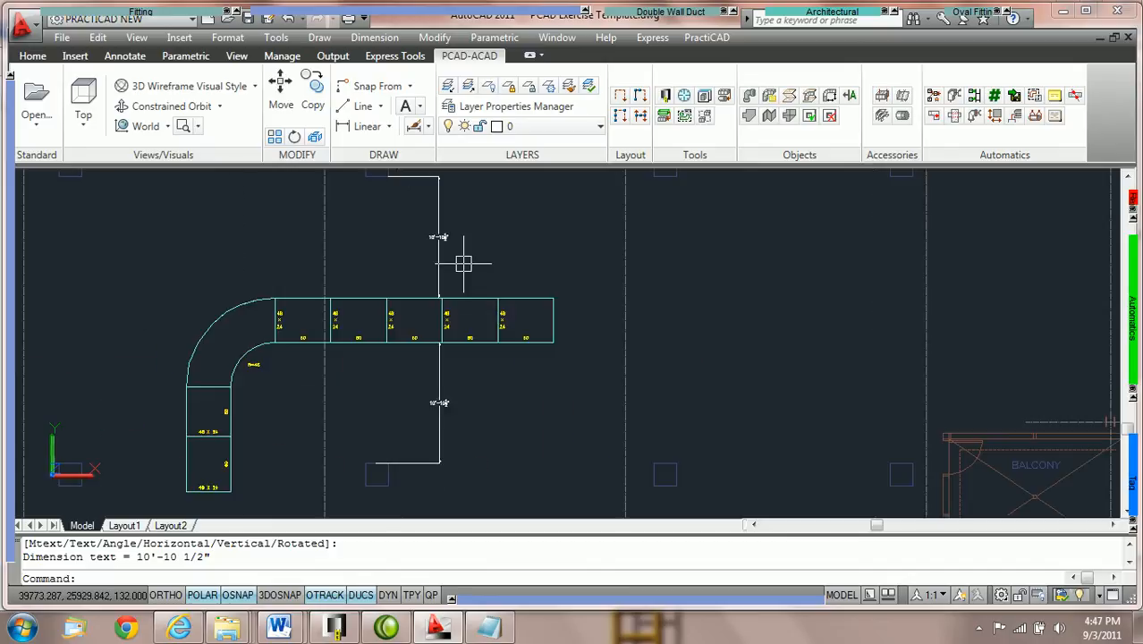
scroll(460, 271, "up", 2)
middle_click_drag(286, 365, 381, 190)
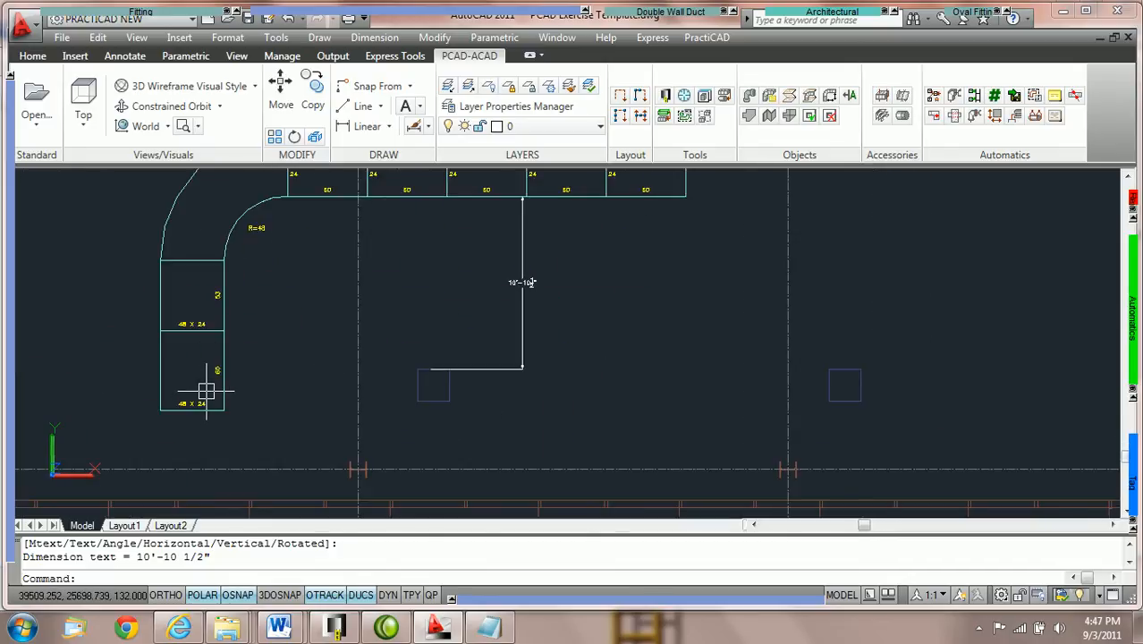
scroll(462, 263, "down", 2)
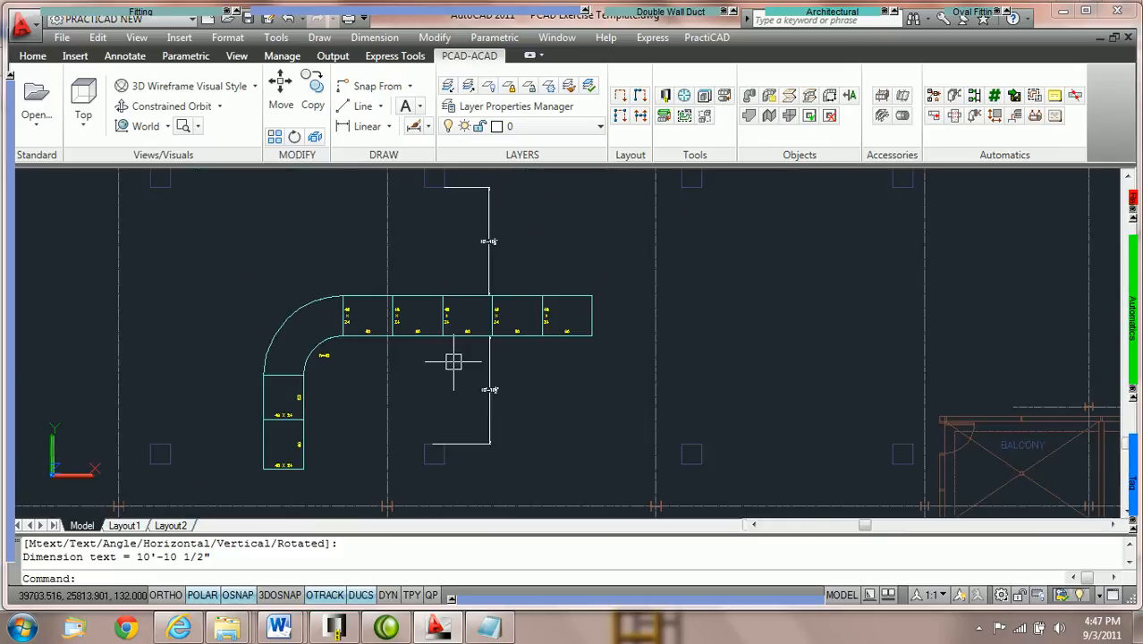
scroll(454, 362, "up", 2)
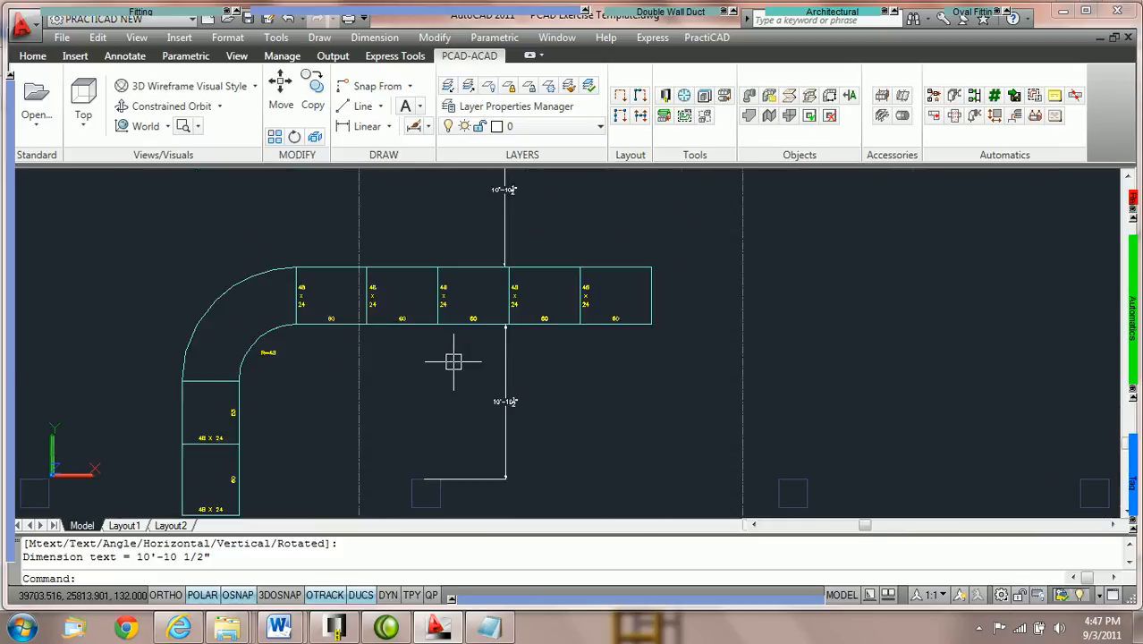